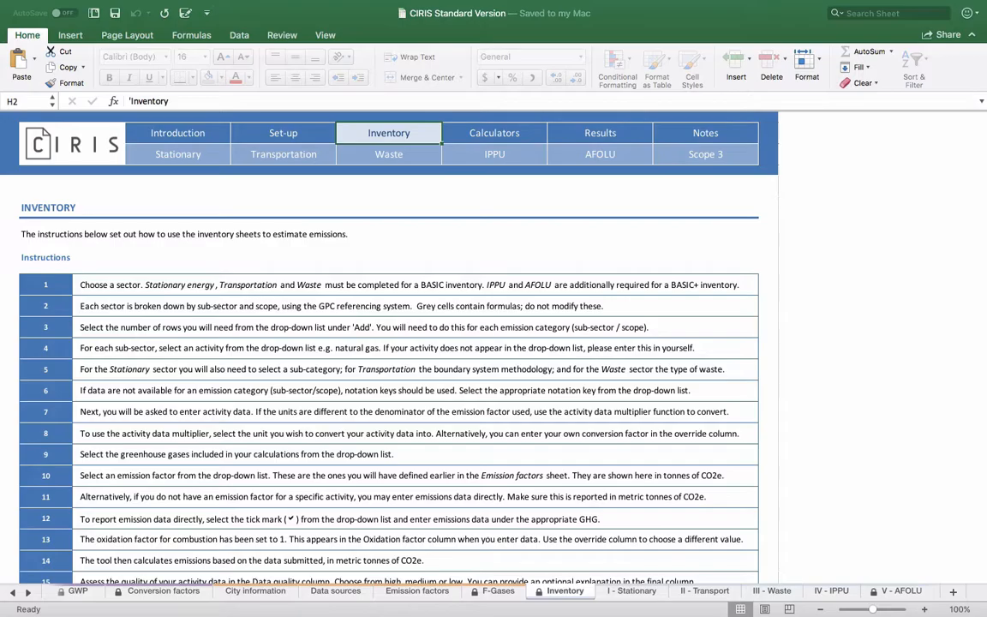
Step: Open the Industrial processes and product use sheet from the Sectors section of the Inventory page
scroll(389, 343, down, 5)
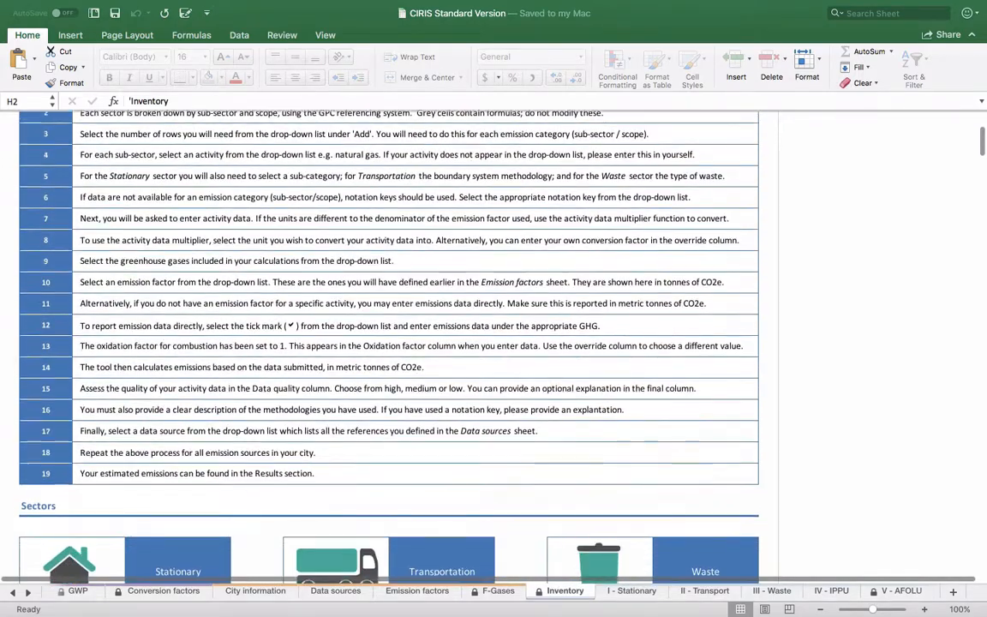
scroll(388, 342, down, 3)
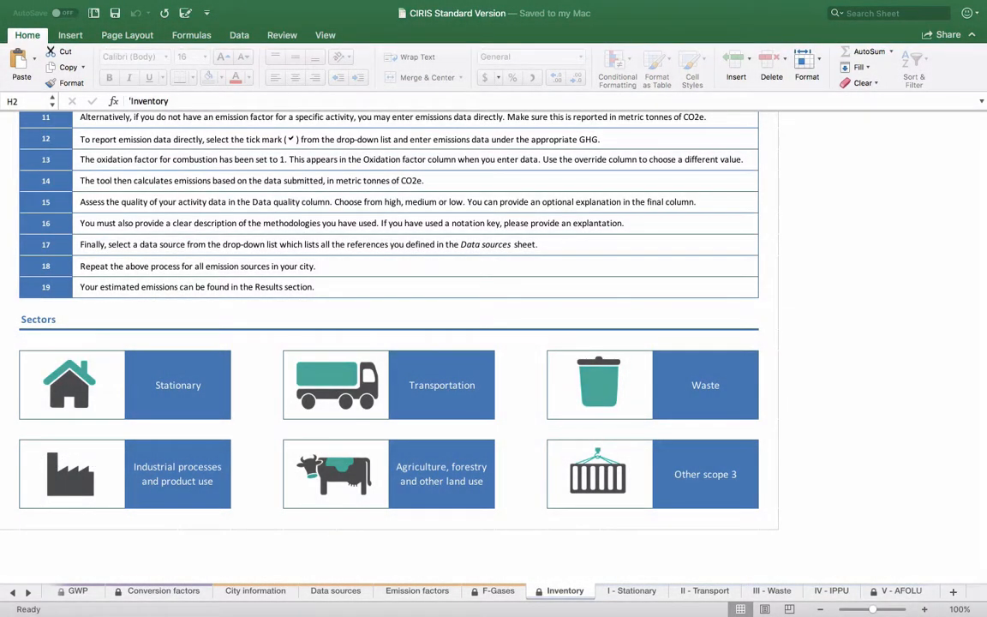
click(177, 474)
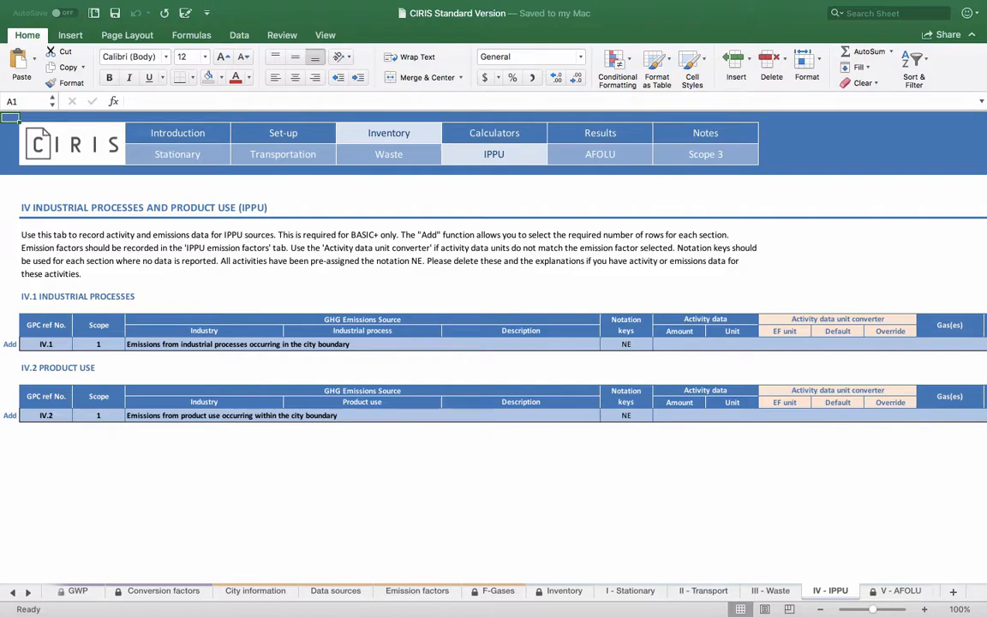
Step: Clear the NE notation key and the pre-assigned explanation from the IV.2 product use heading row
double_click(626, 415)
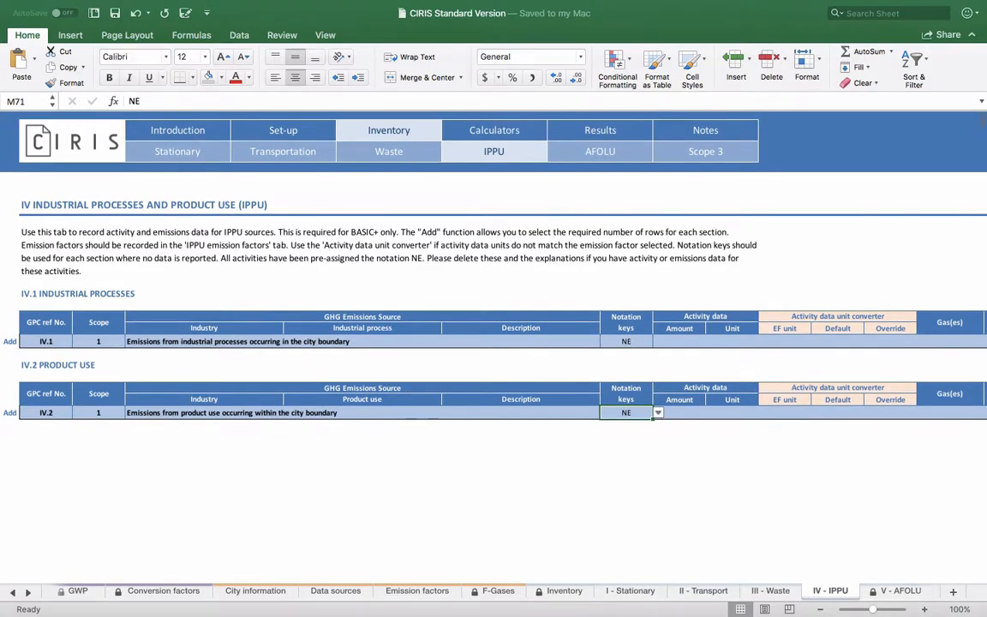
key(BackSpace)
key(BackSpace)
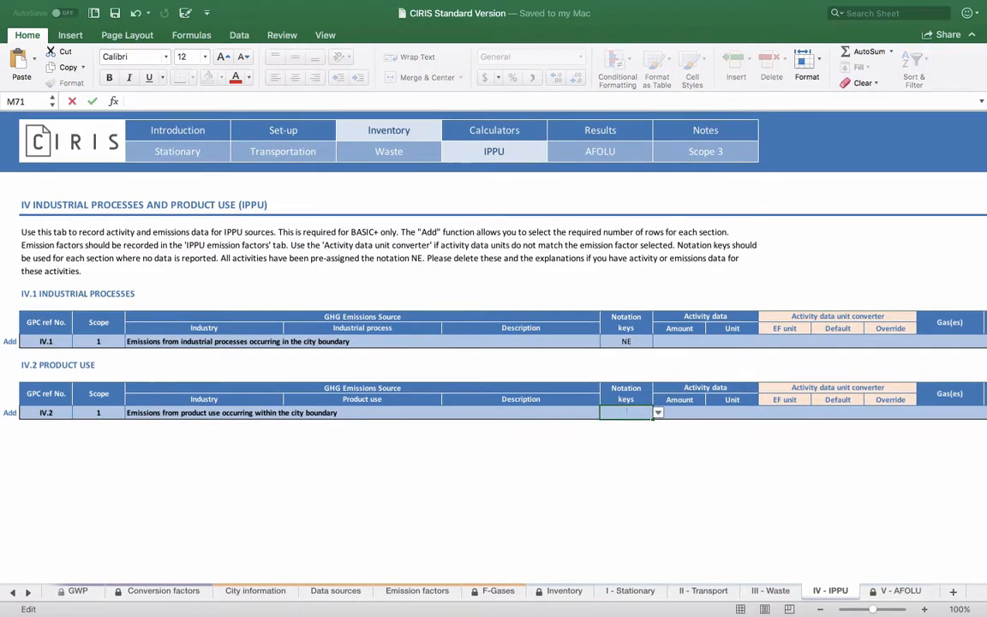
scroll(493, 343, right, 15)
scroll(494, 342, right, 8)
double_click(342, 416)
key(BackSpace)
Step: Add 1 data row to the IV.2 Product use section
scroll(494, 360, left, 15)
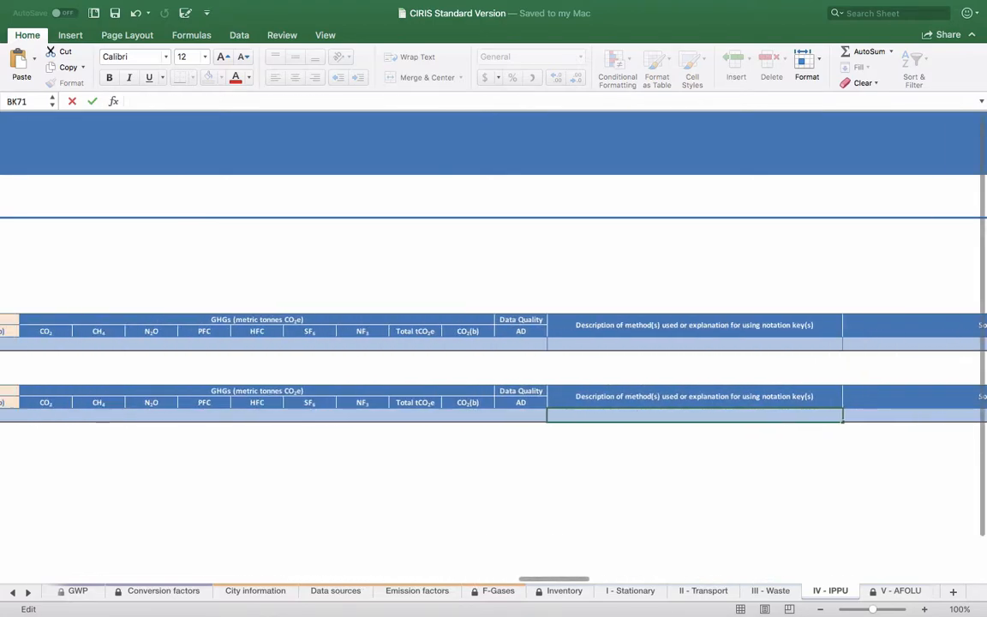
scroll(493, 343, left, 10)
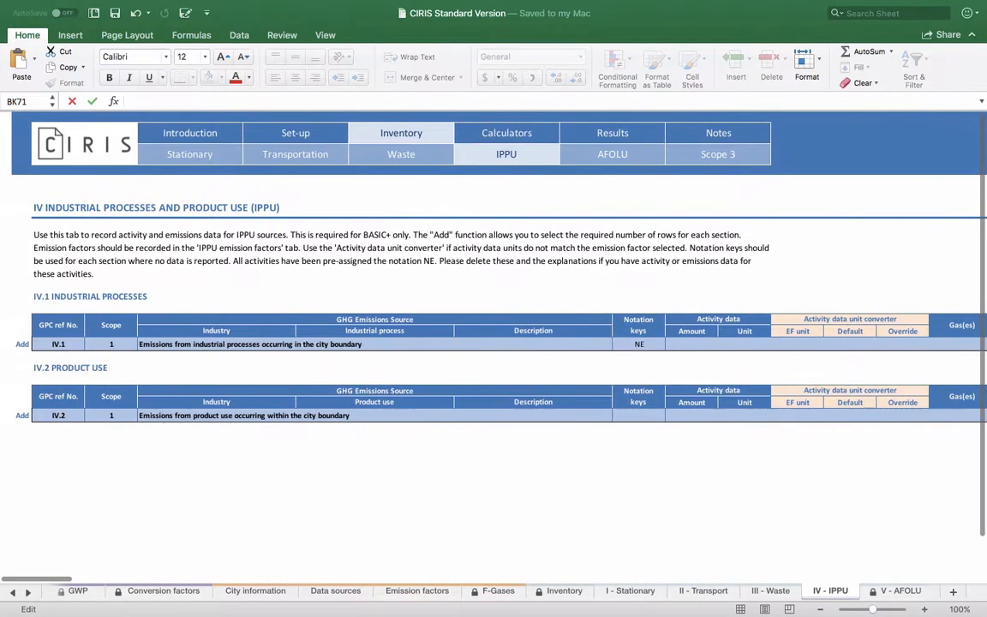
click(9, 415)
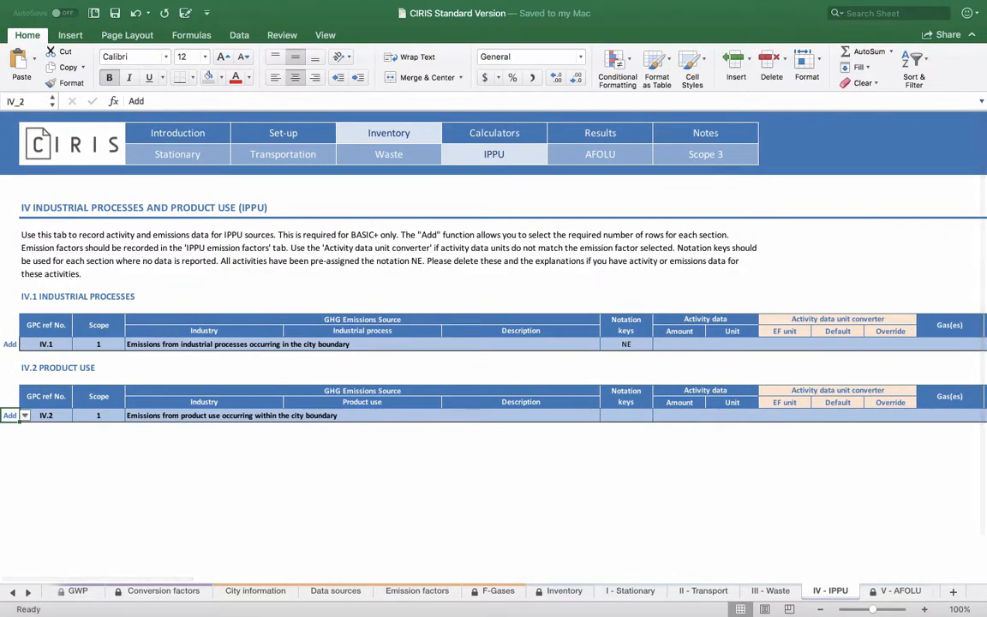
click(24, 415)
click(7, 442)
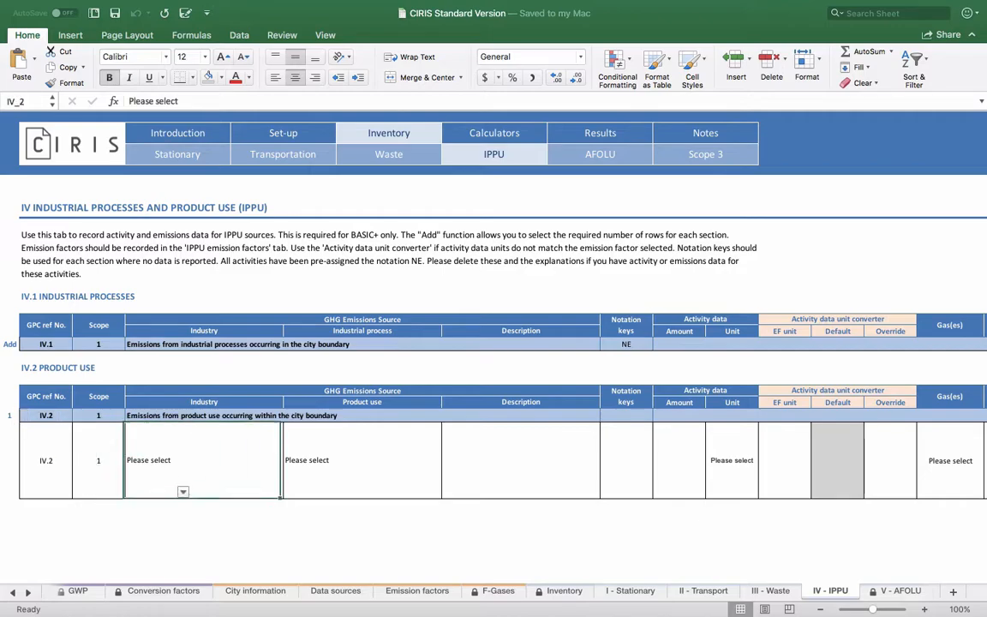
Step: In the new IV.2 row, set the industry to Other_product_manufacture_and_use and the product use to N2O from product uses (2.G.3)
click(182, 491)
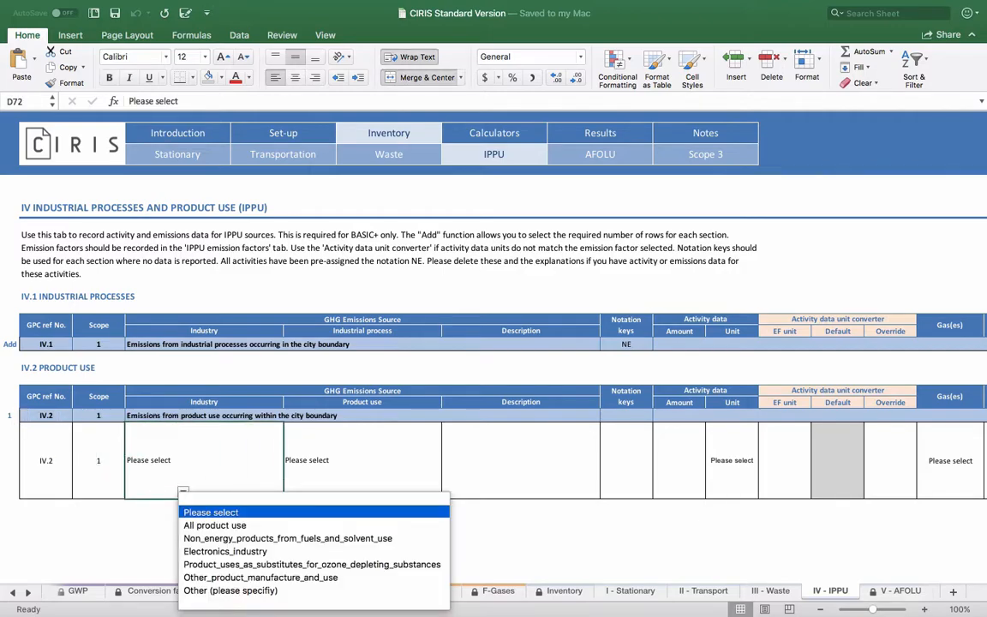
click(260, 578)
click(360, 467)
click(341, 492)
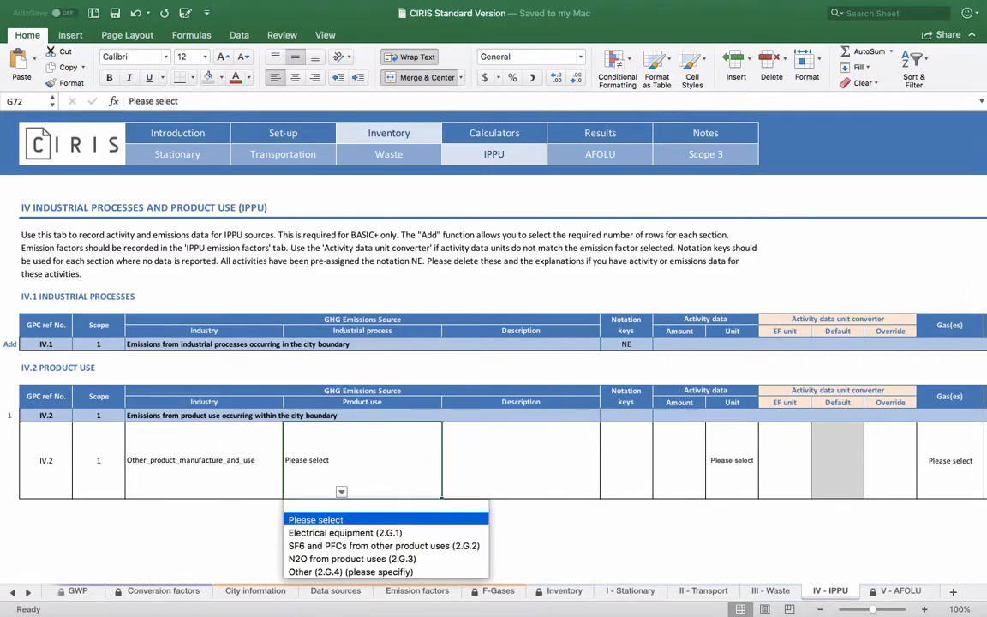
key(Down)
key(Return)
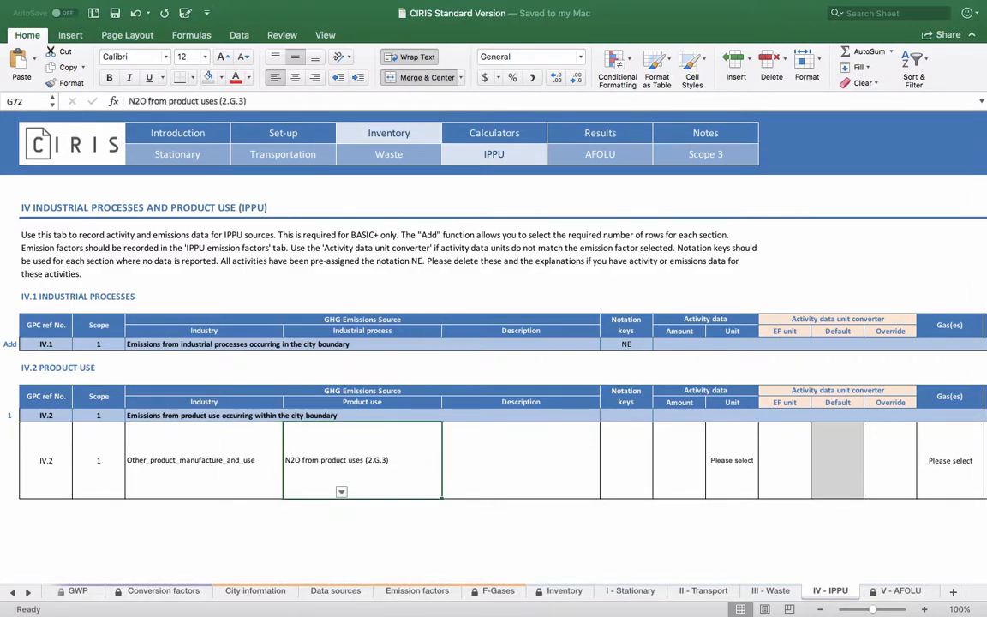
Step: Describe the IV.2 source as "N20 for Anaesthesia" and enter activity data of 1.6388 with the unit tonne
click(521, 460)
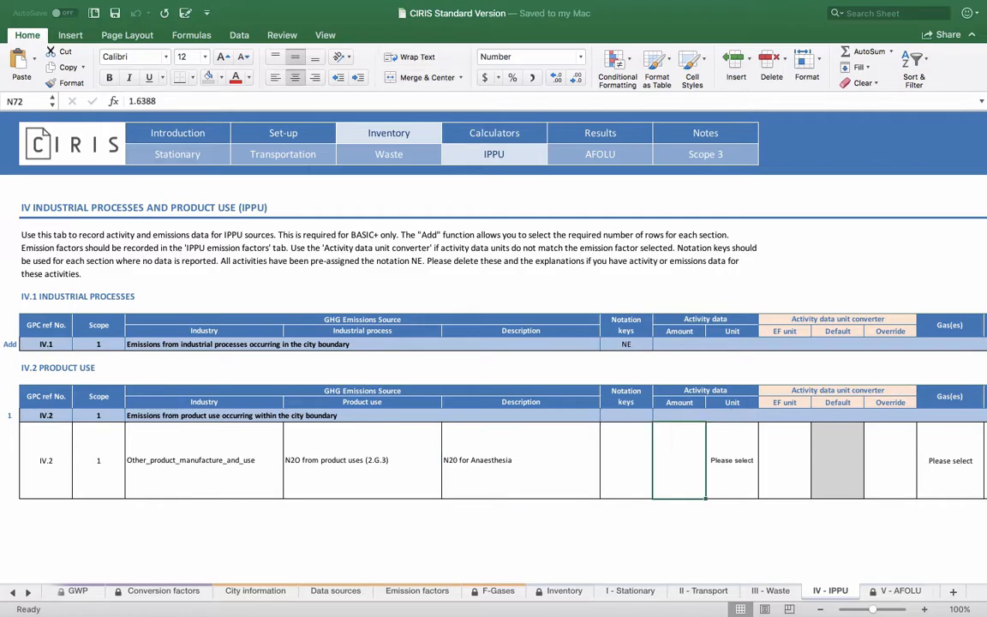
click(732, 460)
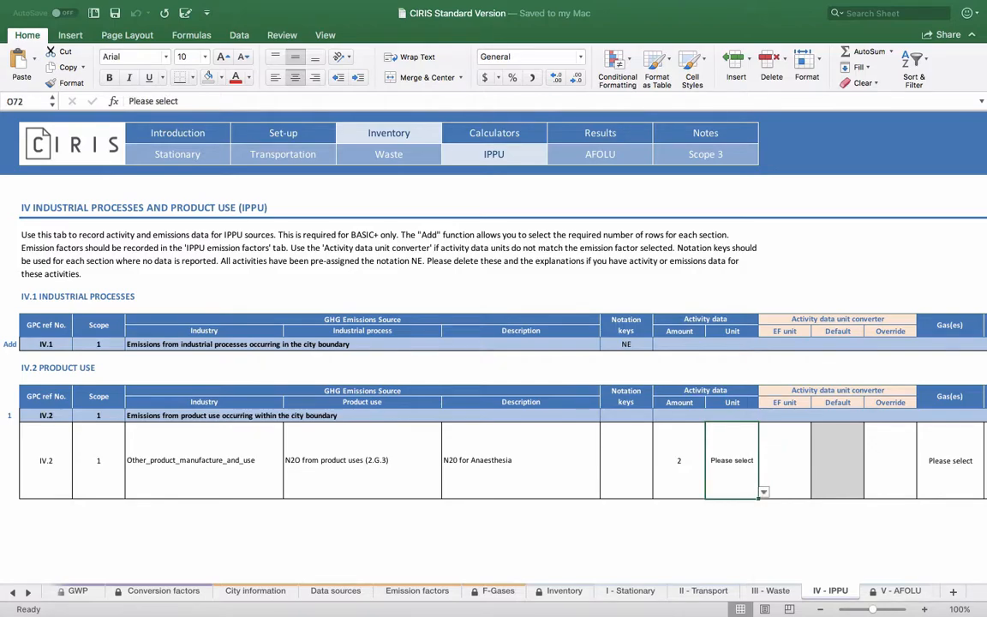
click(764, 492)
scroll(813, 505, down, 8)
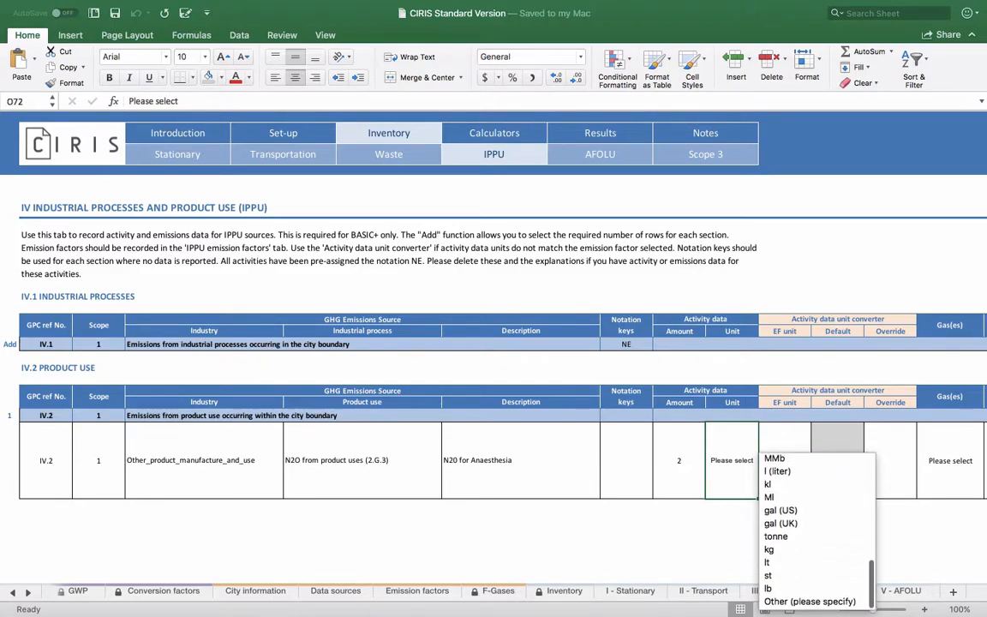
key(Return)
Step: Set the gas of the IV.2 row to N2O and its emission factor to EF_N20_Anaesthesia
scroll(443, 343, right, 10)
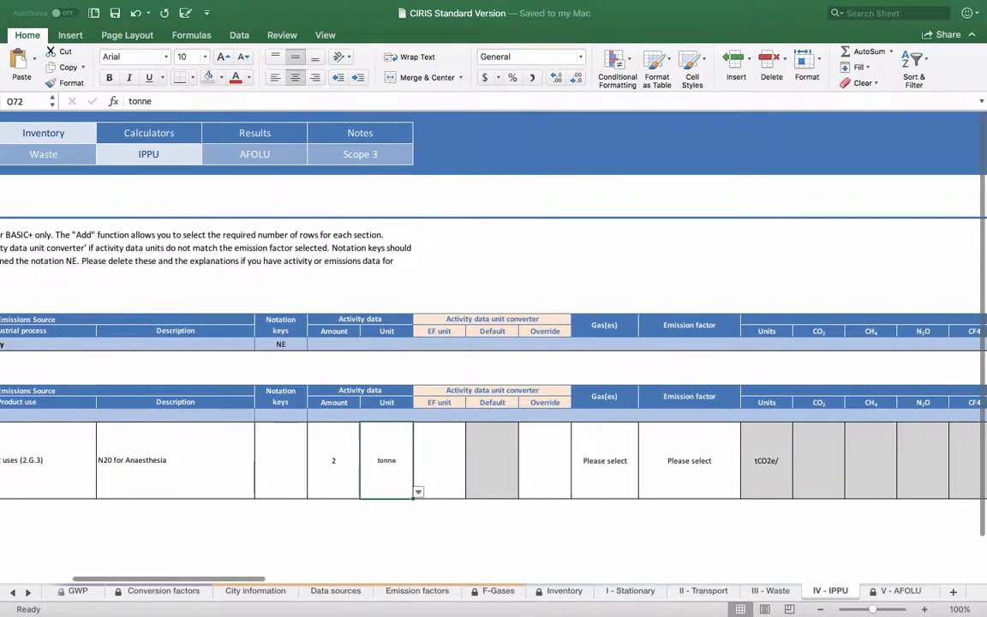
scroll(443, 343, right, 1)
click(380, 460)
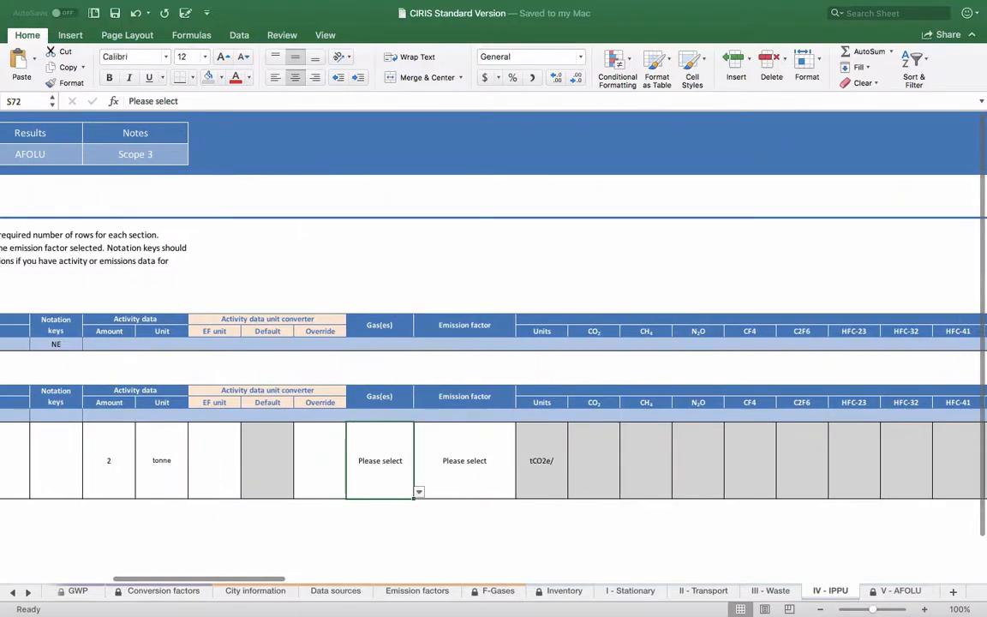
click(419, 492)
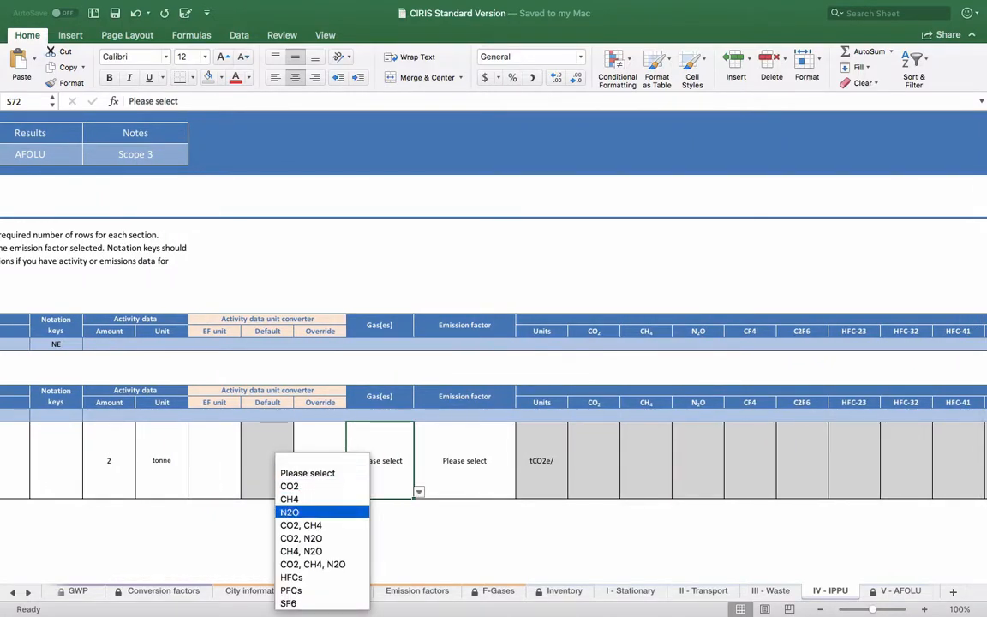
key(Return)
click(464, 460)
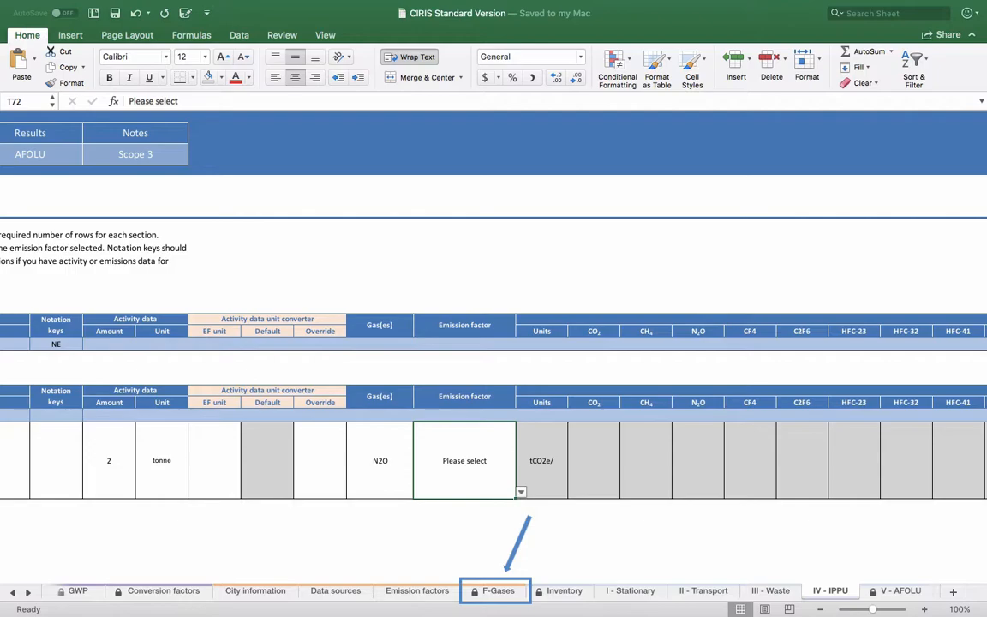
click(521, 492)
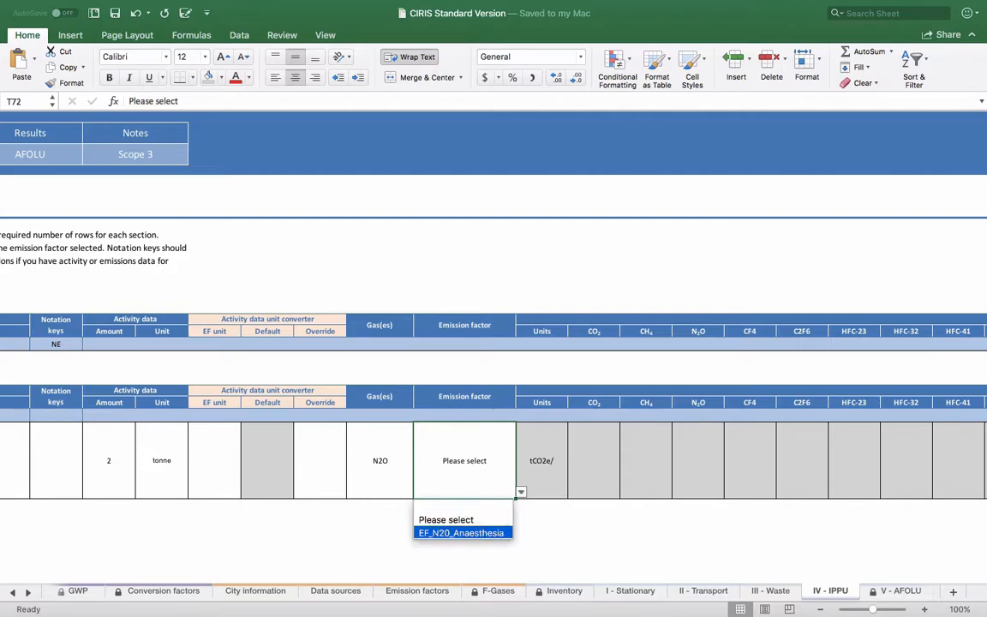
key(Return)
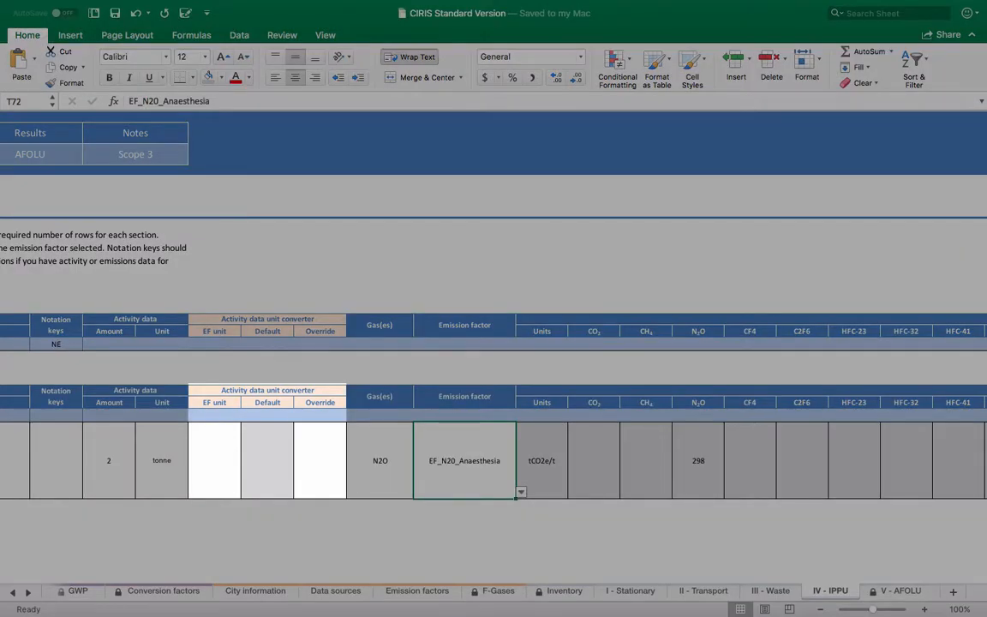
Step: Choose the tick mark for Emissions data in the IV.2 row to try direct emissions reporting
scroll(493, 402, right, 15)
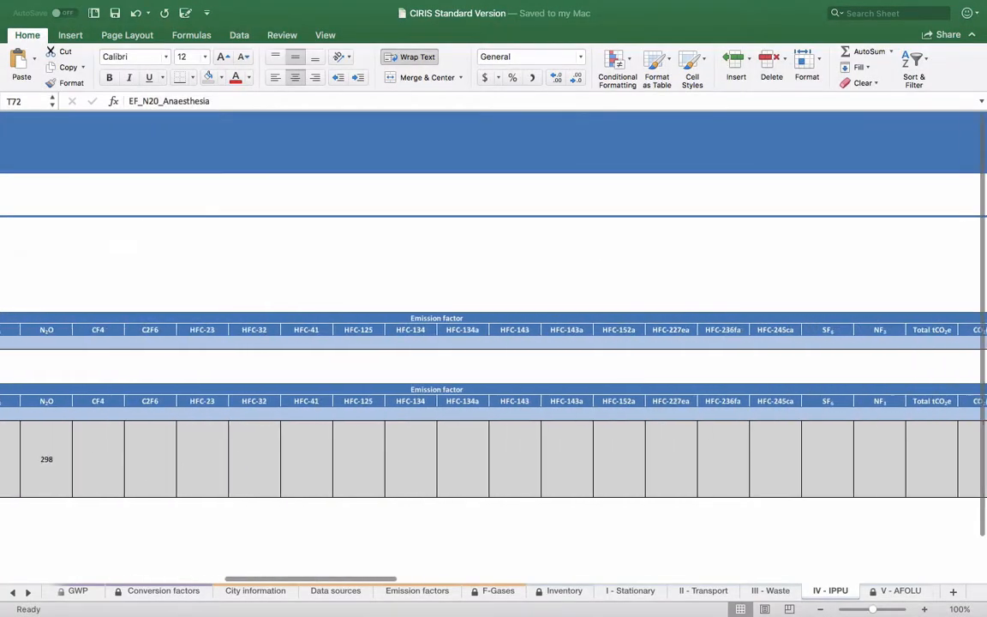
scroll(494, 403, right, 2)
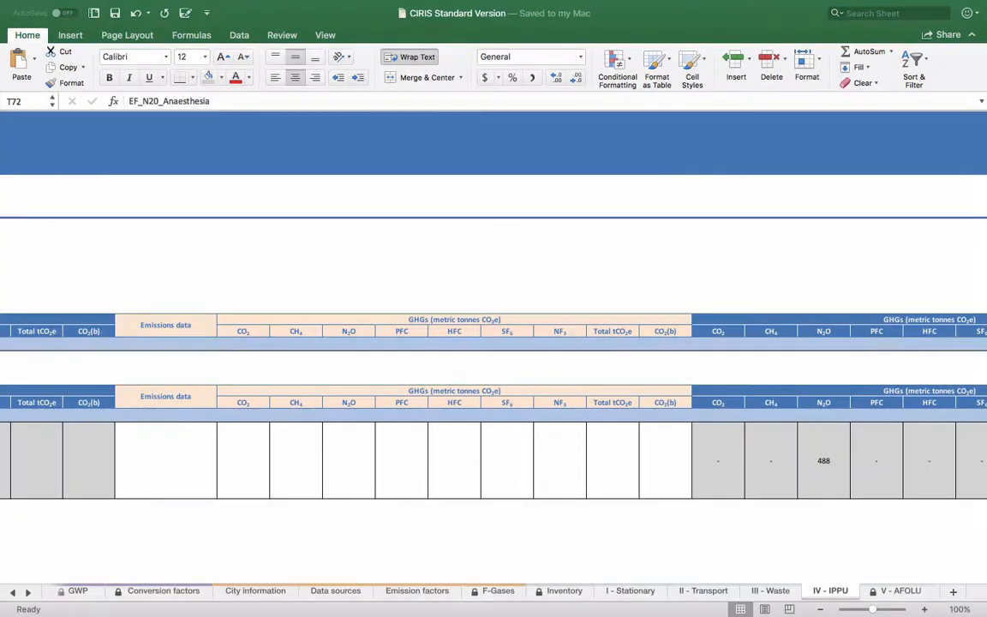
click(166, 460)
key(alt+Down)
key(Down)
key(Return)
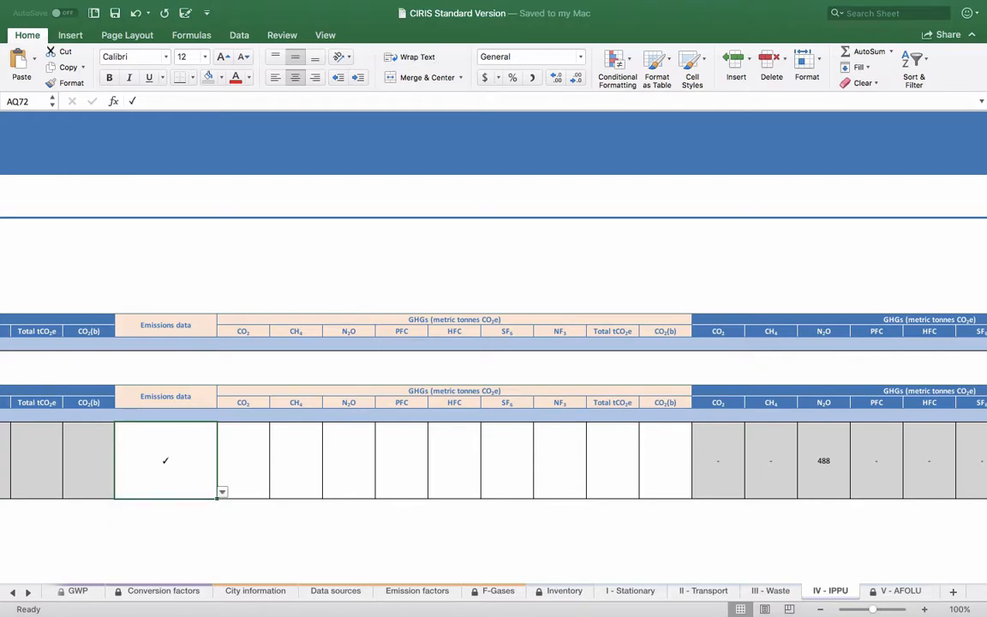
Step: Rate the IV.2 activity data quality H and enter the method description about N2O delivery information from the hospital's medical gas supplier
scroll(493, 402, right, 10)
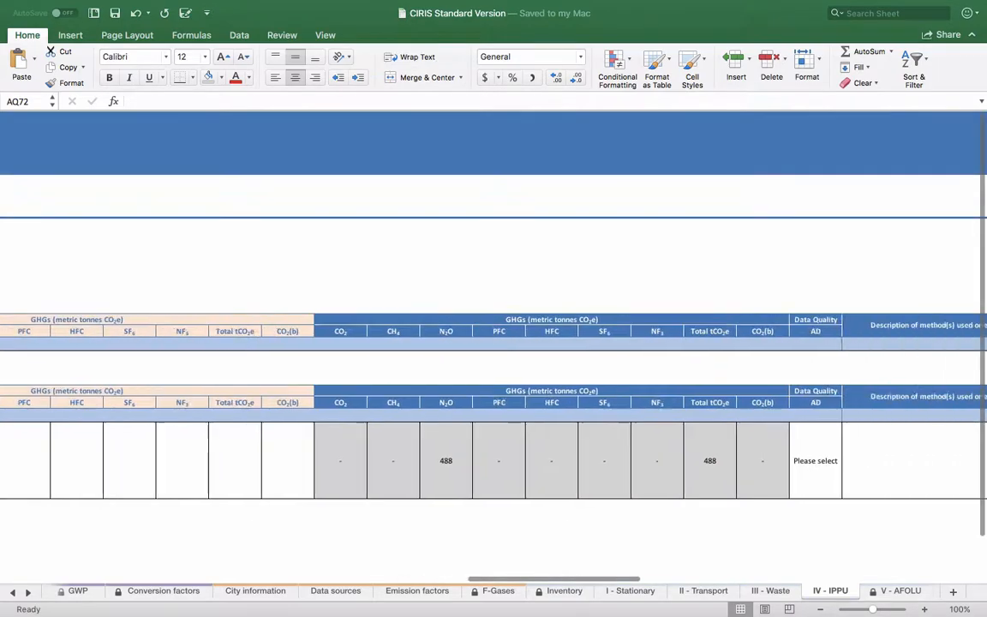
scroll(493, 402, right, 4)
click(54, 461)
click(85, 491)
key(Down)
key(Return)
key(Right)
text(Activity data consists of delivery information of N2O from the hospital's medical gas supplier. There are various types/brands of medical gas used; assumptions have been made (and documented in the IPPU compilation sheet) regarding the amount of N2O in each product. An emission factor of 1 is used as it is assumed that none of the administered N2O is chemically changed by the body, and all is returned to the atmosphere, so therefore, it is reasonable to assume an emission factor of 1.0 (IPCC 2006 GL).)
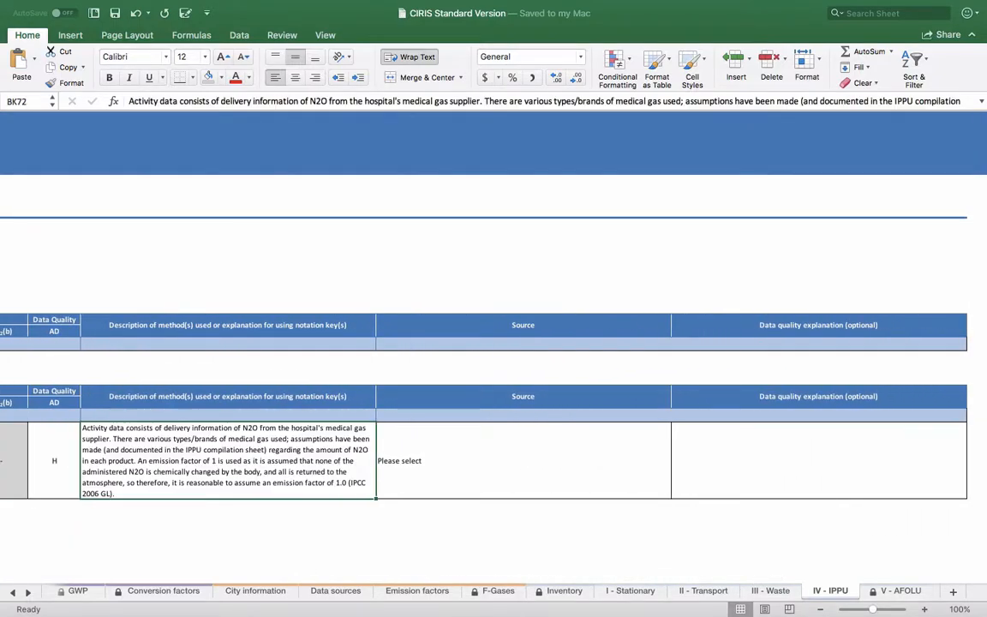
Step: Set the source of the IV.2 row to Waste Management Annual Report of Buenos Aires Hospital Trust
key(Right)
key(alt+Down)
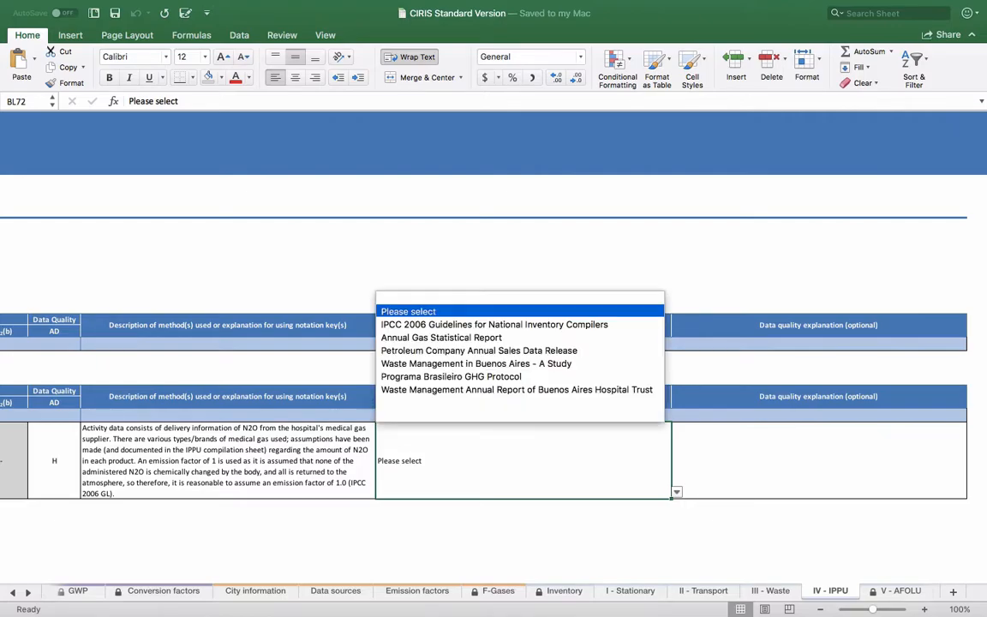
key(Down)
key(Down)
key(Down)
key(Down)
key(Down)
key(Down)
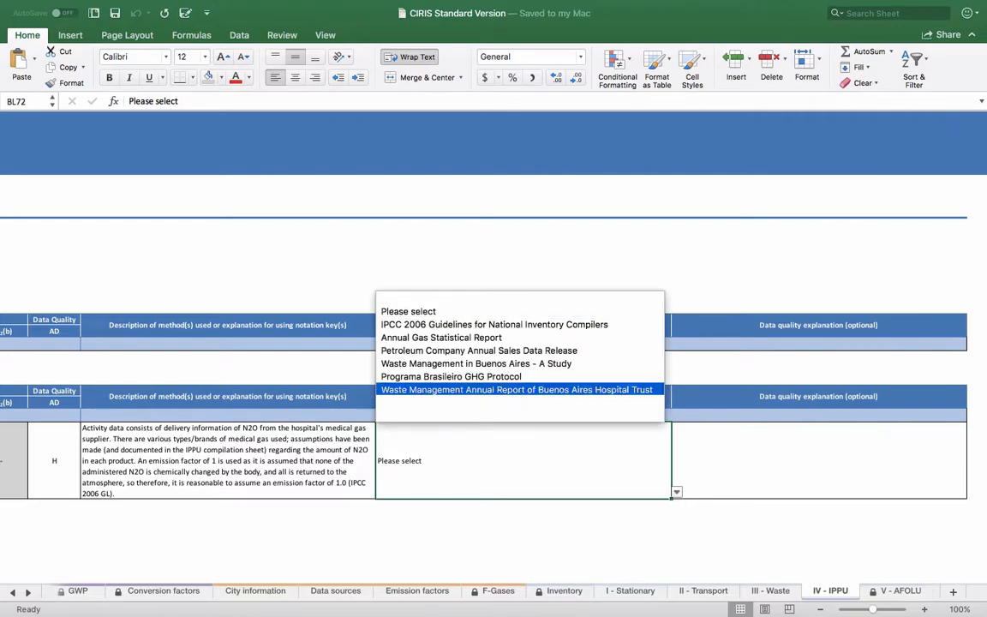
key(Return)
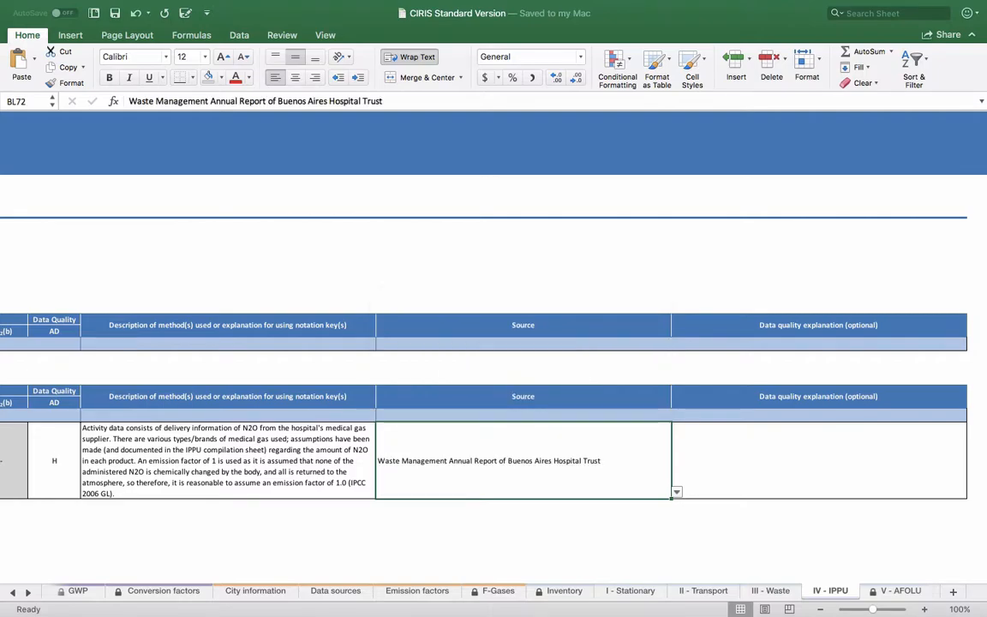
Step: Explain the data quality as "High quality data of all N2O delivered to hospital from Medical Gasses suppliers with a year period (April 2015 to March 2016)"
key(Right)
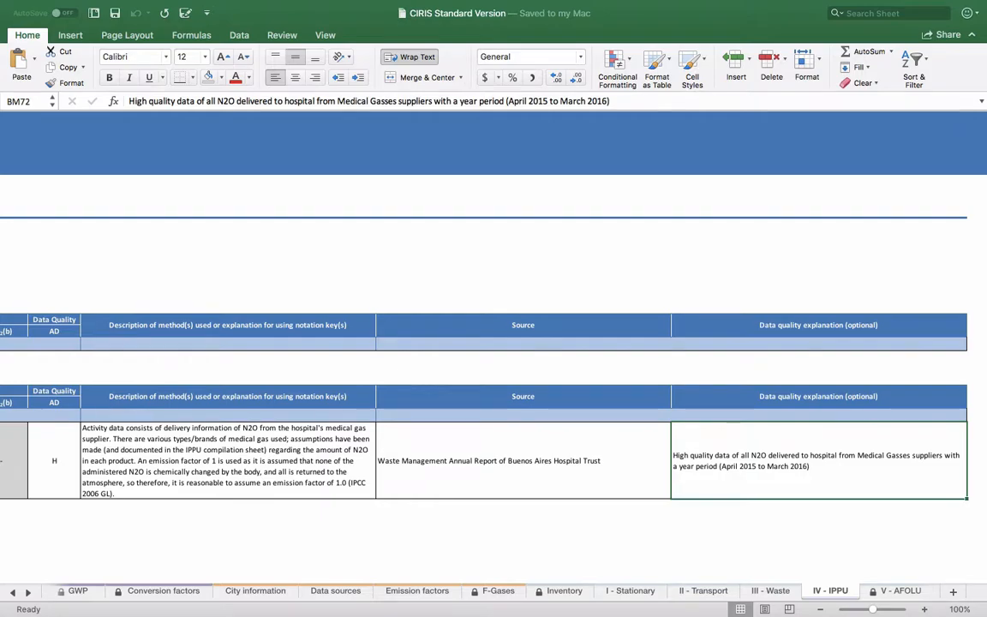
scroll(494, 343, left, 15)
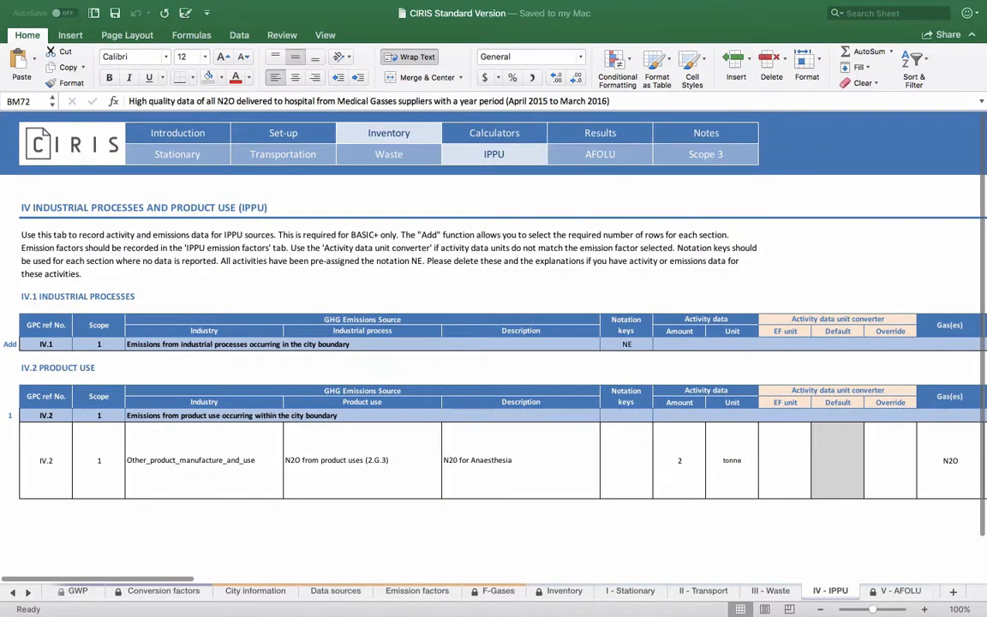